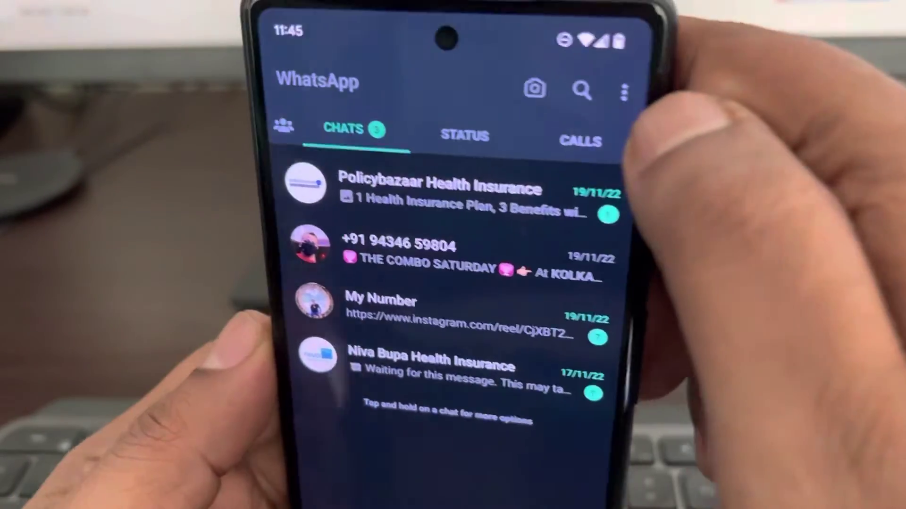
# Open the three-dot overflow menu on the Chats screen
pyautogui.click(628, 88)
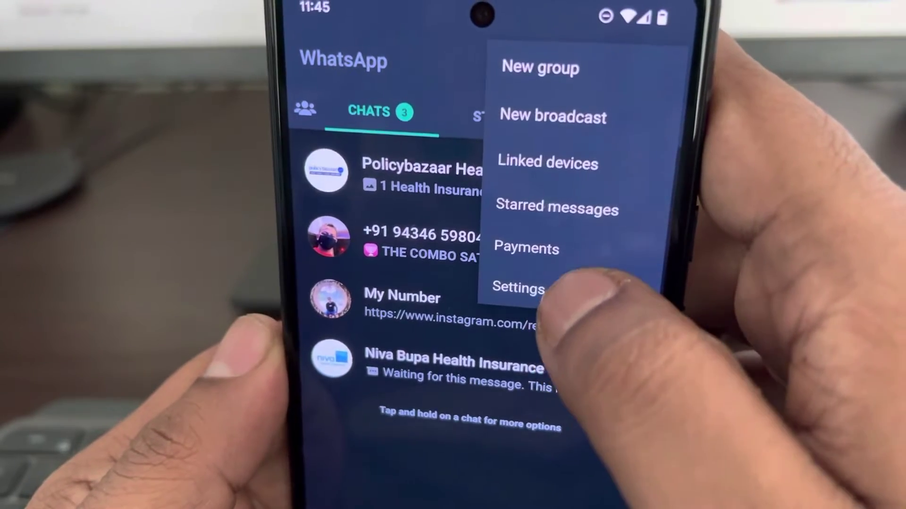
# Go to WhatsApp Settings from the overflow menu
pyautogui.click(518, 289)
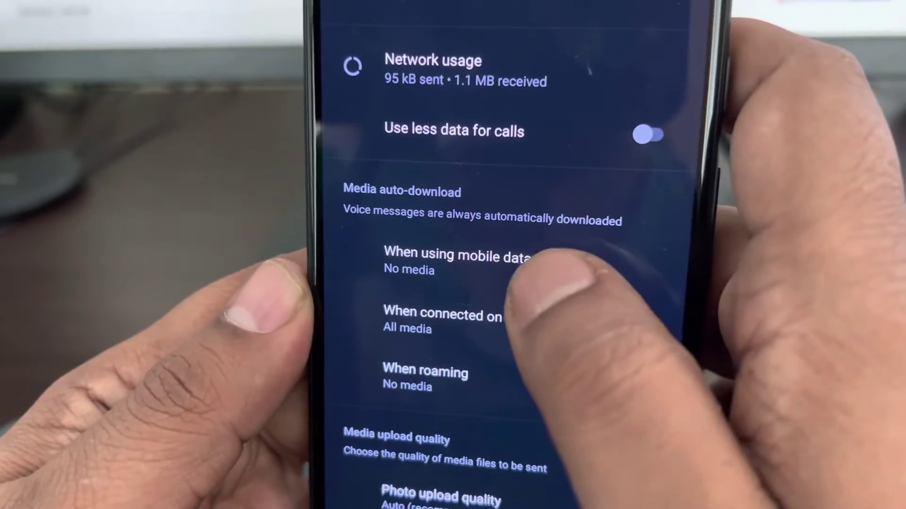
# Limit mobile-data auto-download to Photos, with Audio, Videos and Documents unchecked
pyautogui.click(468, 266)
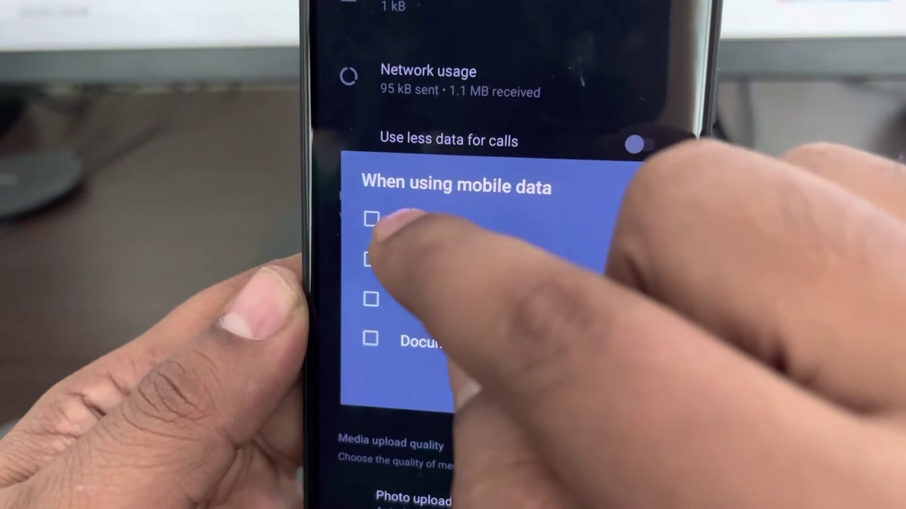
pyautogui.click(429, 227)
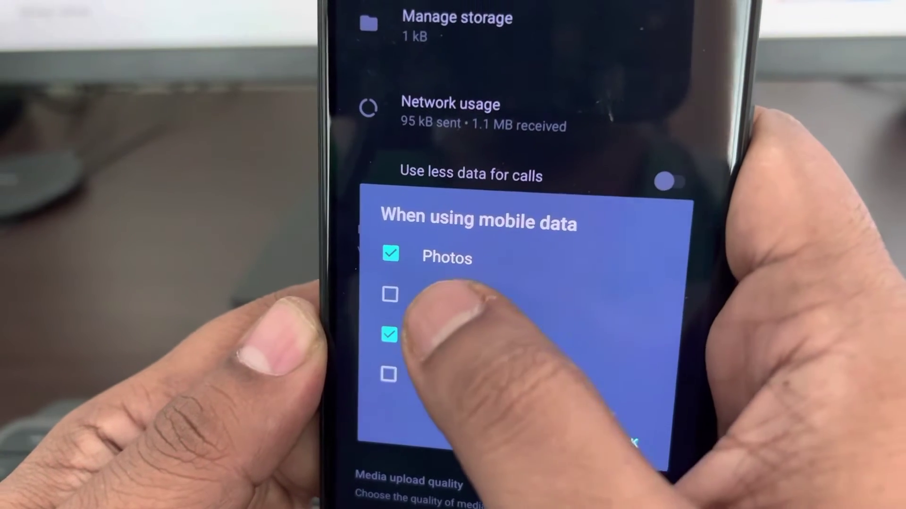
pyautogui.click(453, 286)
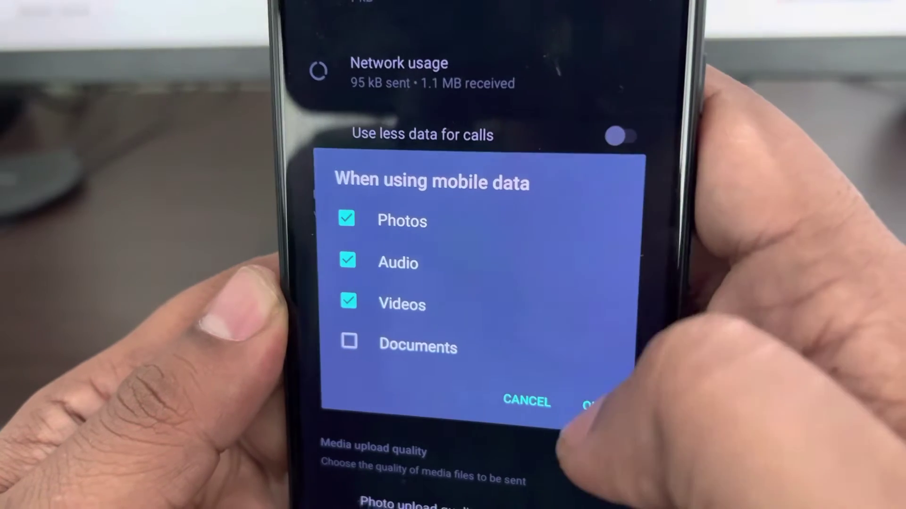
pyautogui.click(495, 357)
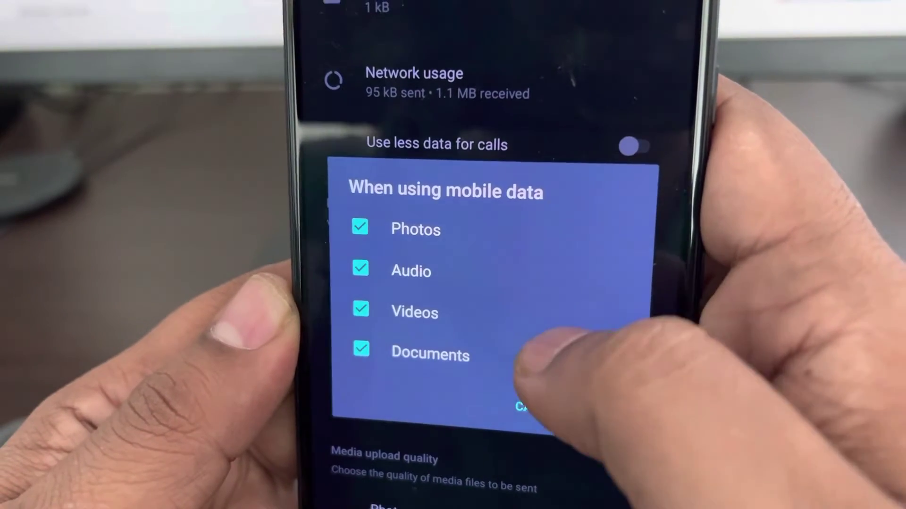
pyautogui.click(496, 308)
pyautogui.click(496, 350)
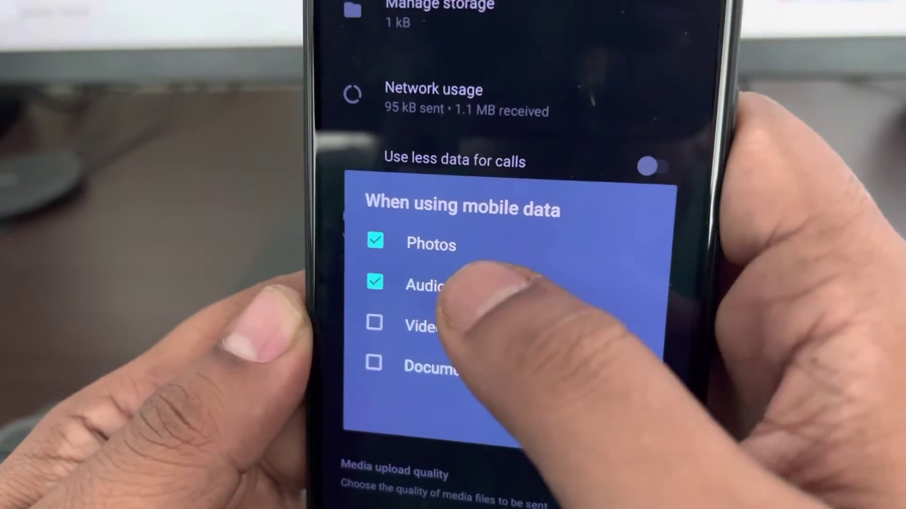
pyautogui.click(460, 268)
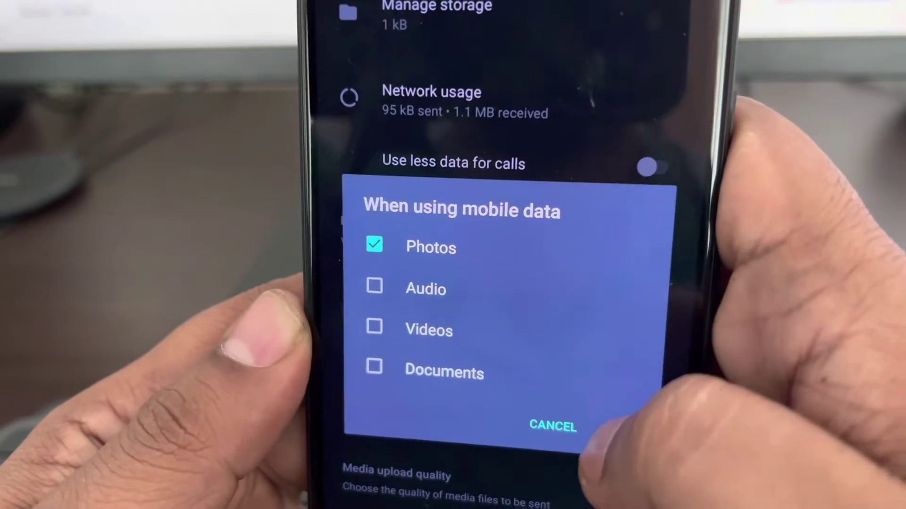
pyautogui.click(623, 427)
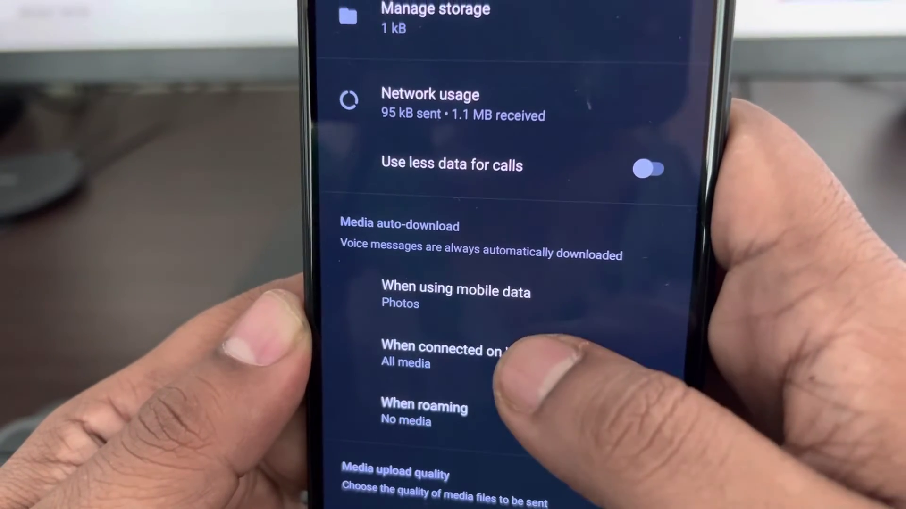
# Keep Wi-Fi auto-download on all media, add Photos for roaming, and return to Settings
pyautogui.click(496, 353)
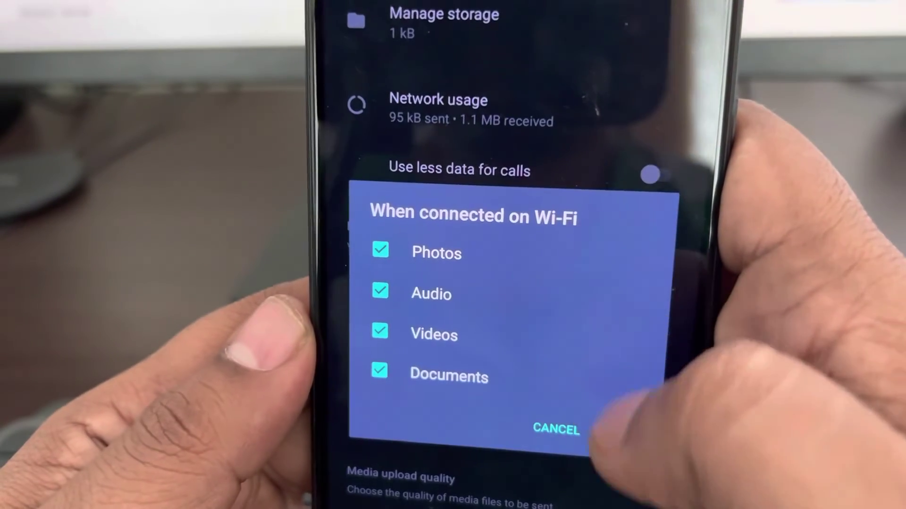
pyautogui.click(619, 432)
pyautogui.click(495, 414)
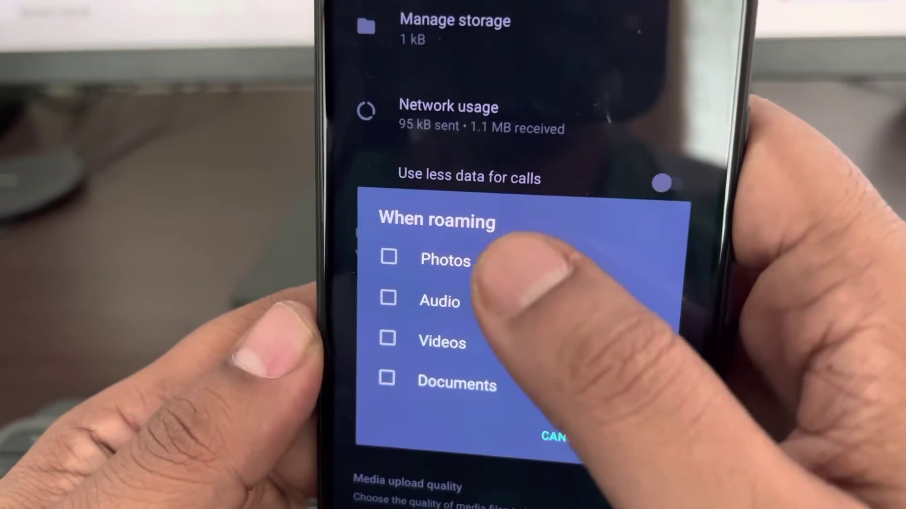
pyautogui.click(453, 294)
pyautogui.click(617, 430)
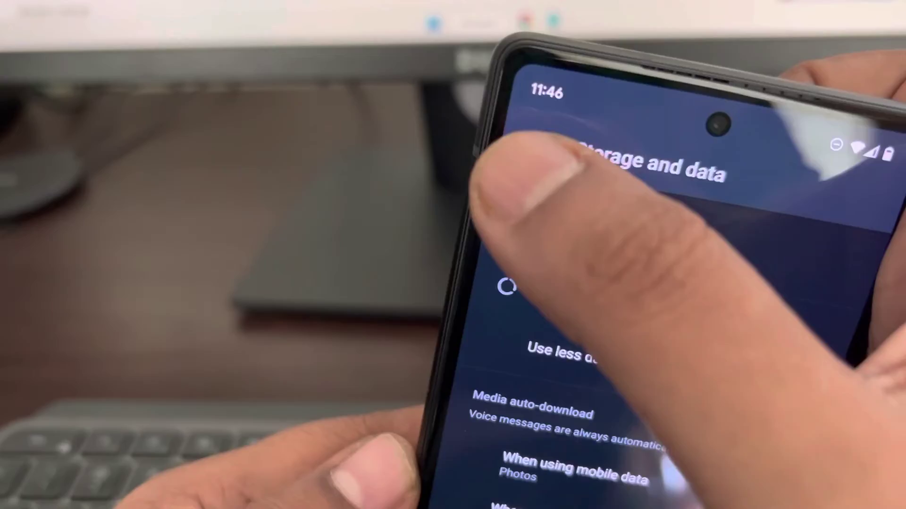
pyautogui.click(538, 166)
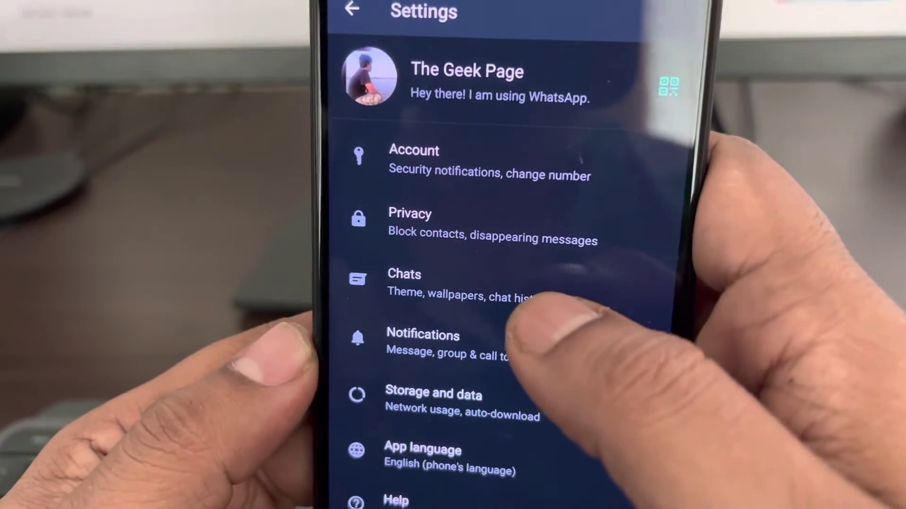
pyautogui.click(496, 279)
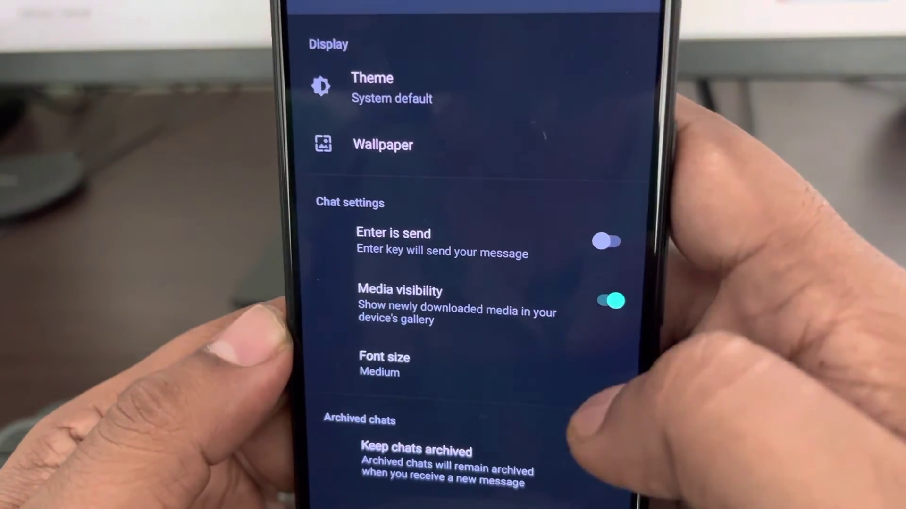